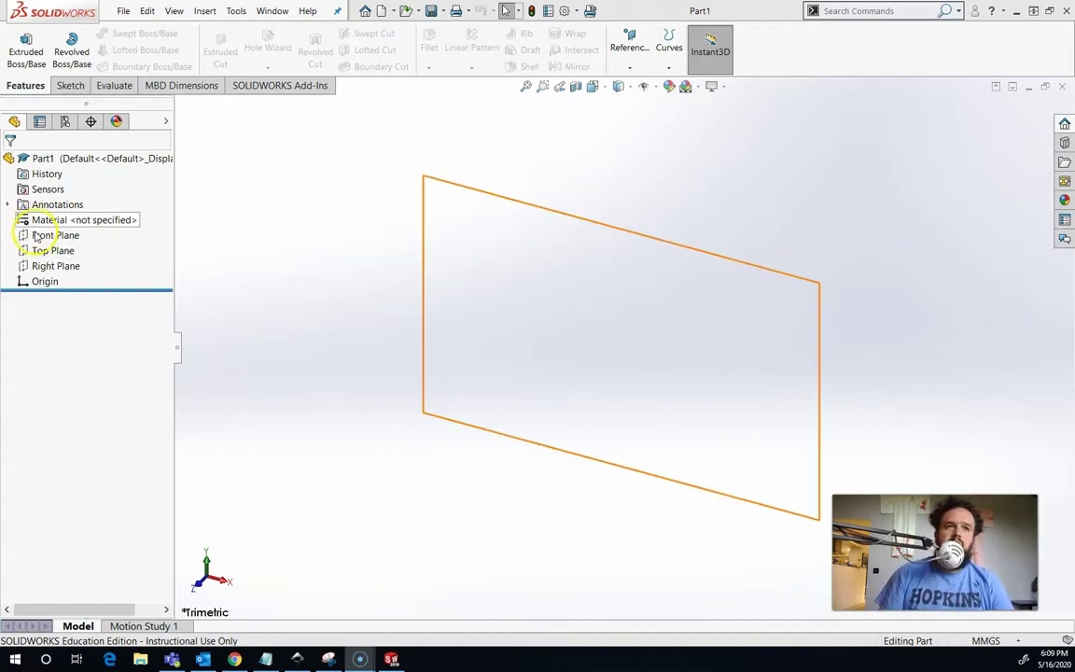
# - Sketch on the Front Plane, view it Normal To, and draw a corner rectangle around the origin
pyautogui.click(36, 235)
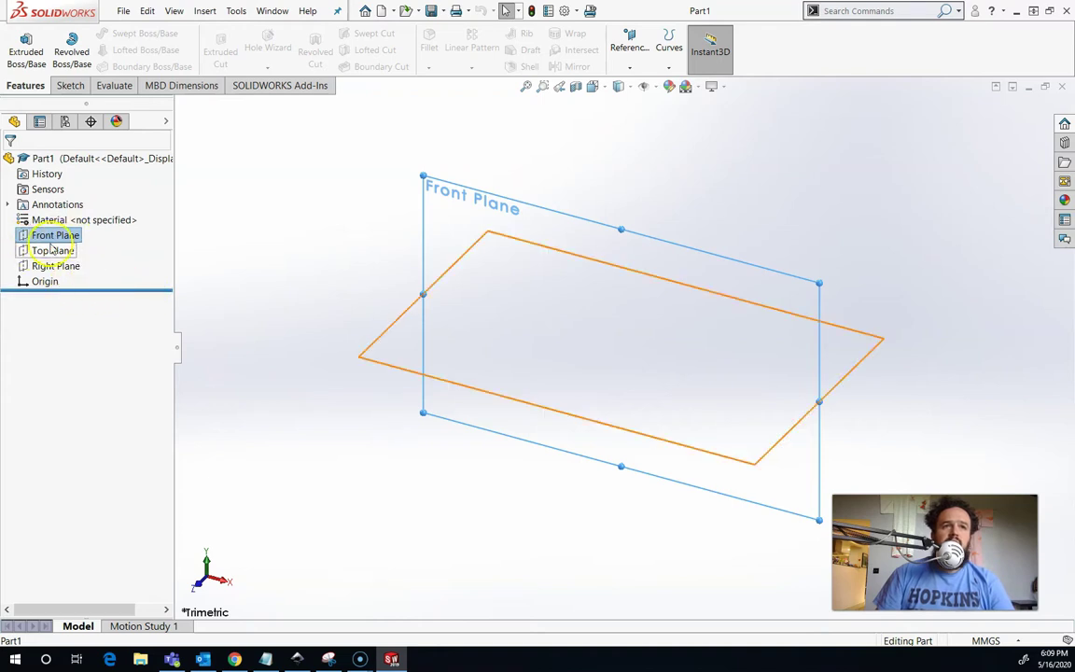
pyautogui.click(69, 85)
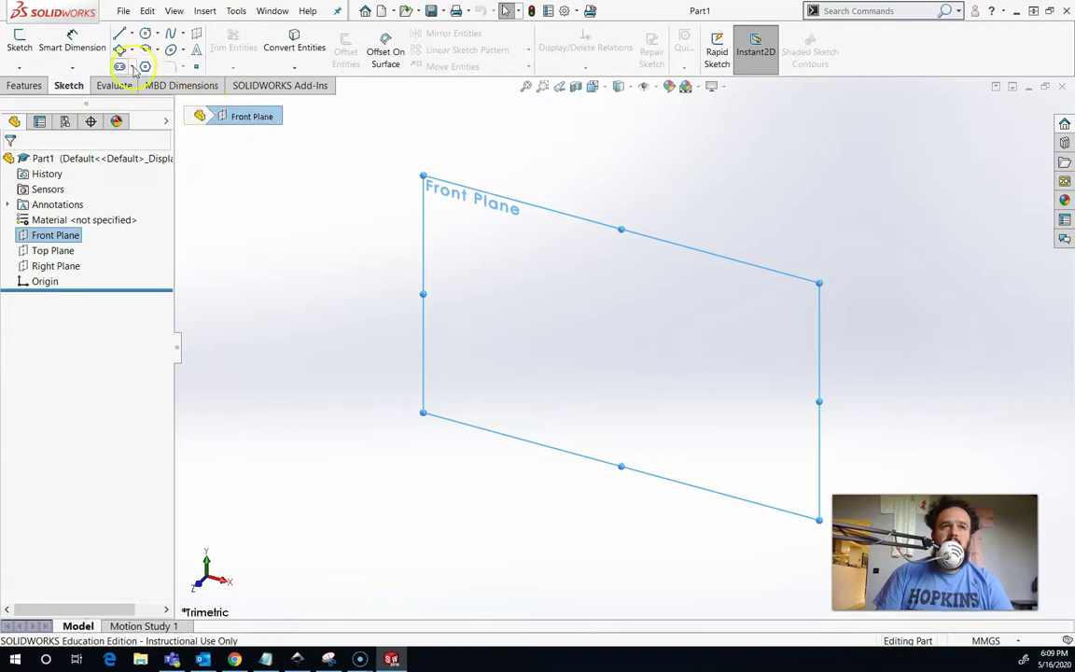
pyautogui.click(132, 51)
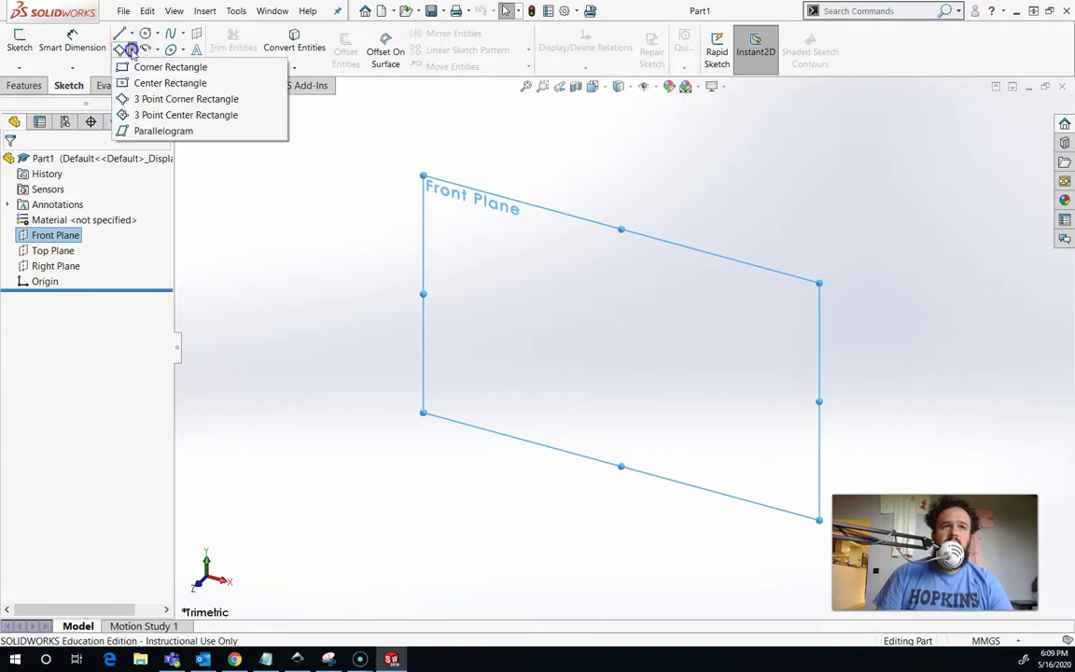
pyautogui.click(149, 62)
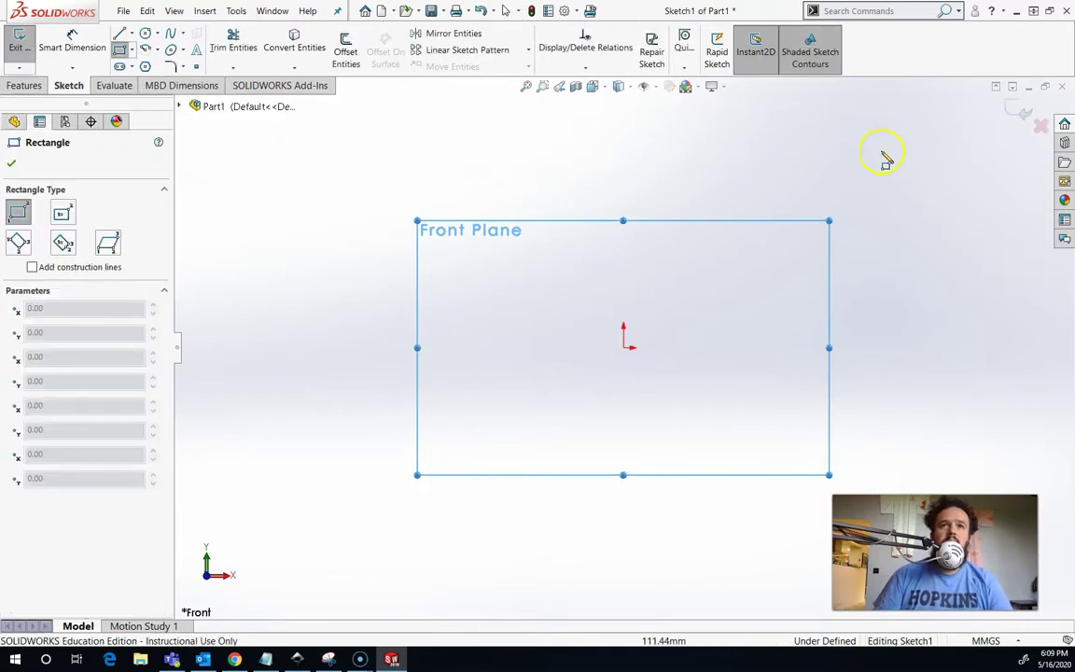
pyautogui.click(604, 88)
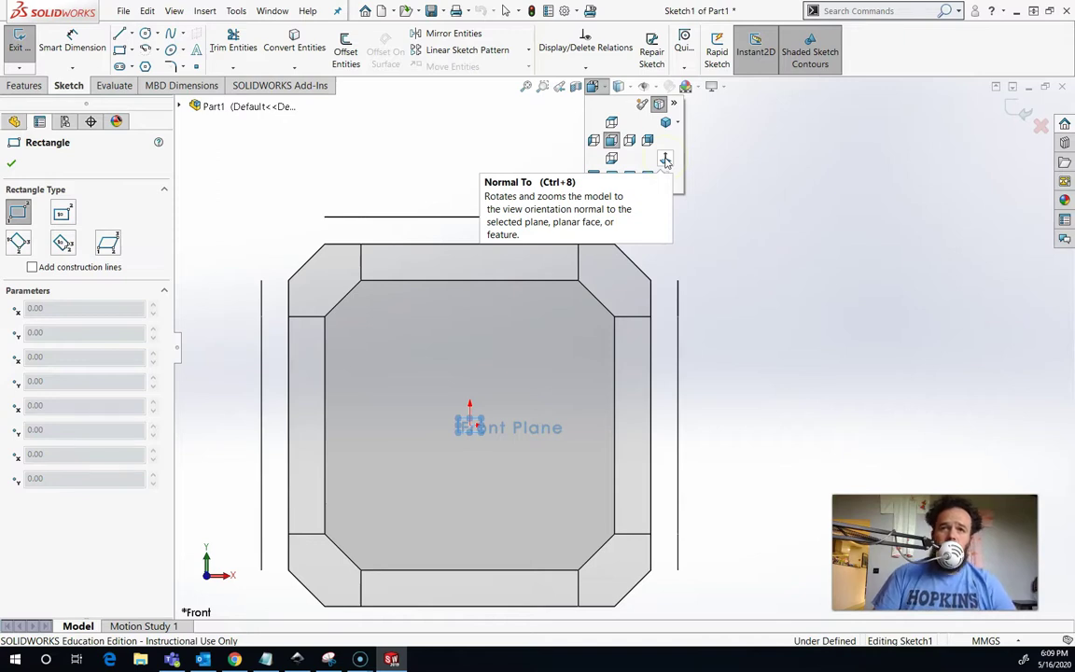
pyautogui.click(666, 161)
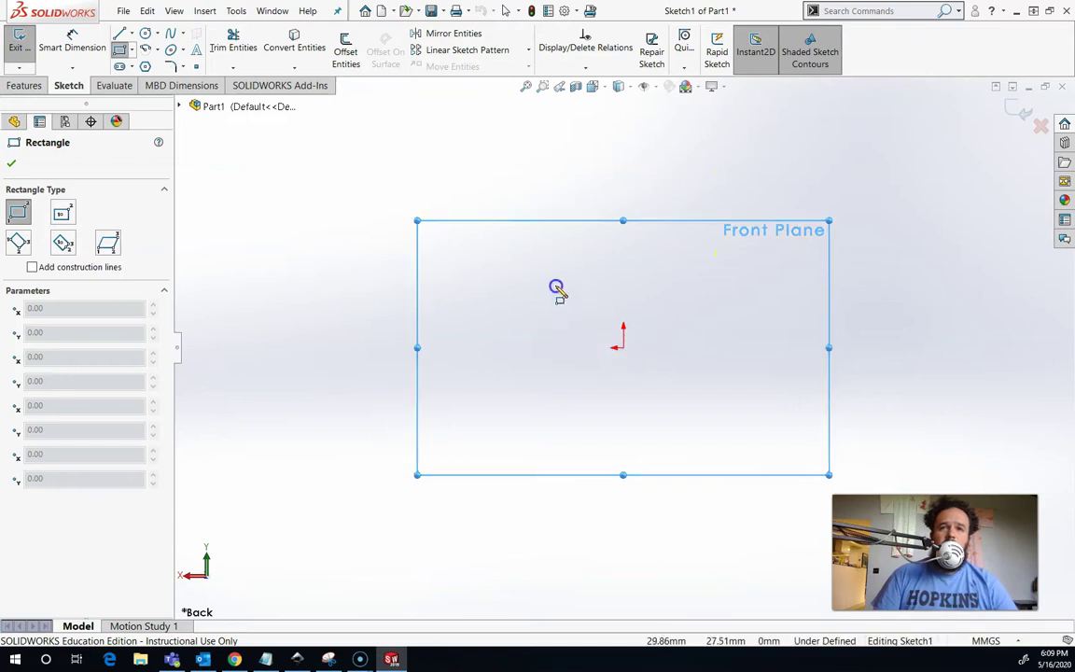
pyautogui.moveTo(520, 253)
pyautogui.mouseDown()
pyautogui.moveTo(646, 360)
pyautogui.moveTo(635, 442)
pyautogui.moveTo(602, 436)
pyautogui.moveTo(698, 448)
pyautogui.moveTo(689, 448)
pyautogui.mouseUp()
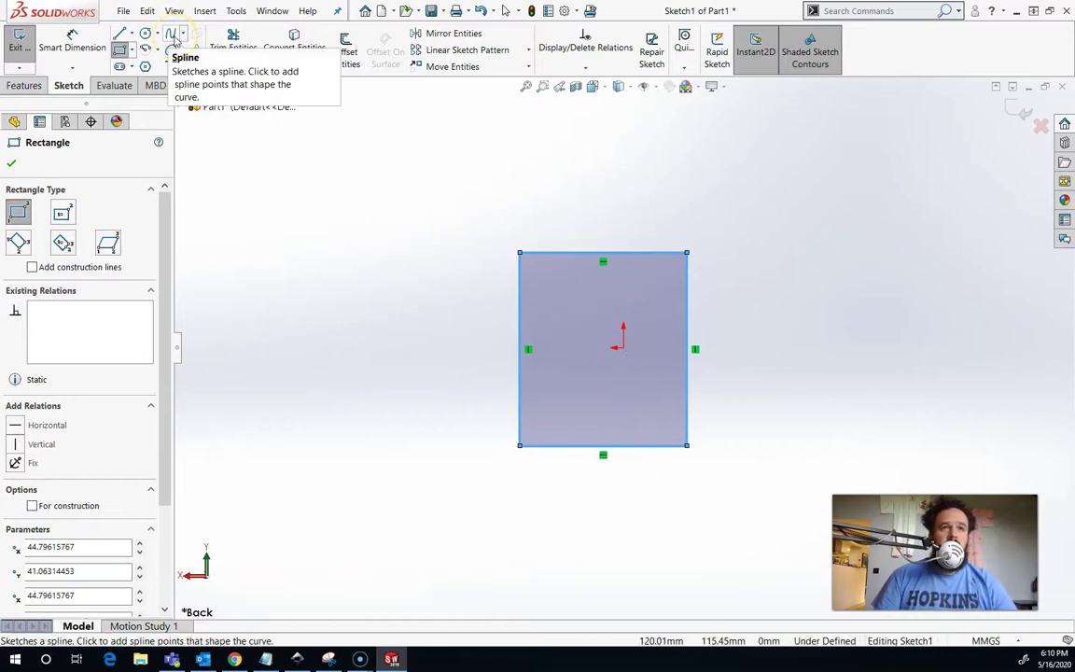
# - Draw a wavy spline from the rectangle's top edge down past the origin level
pyautogui.click(170, 36)
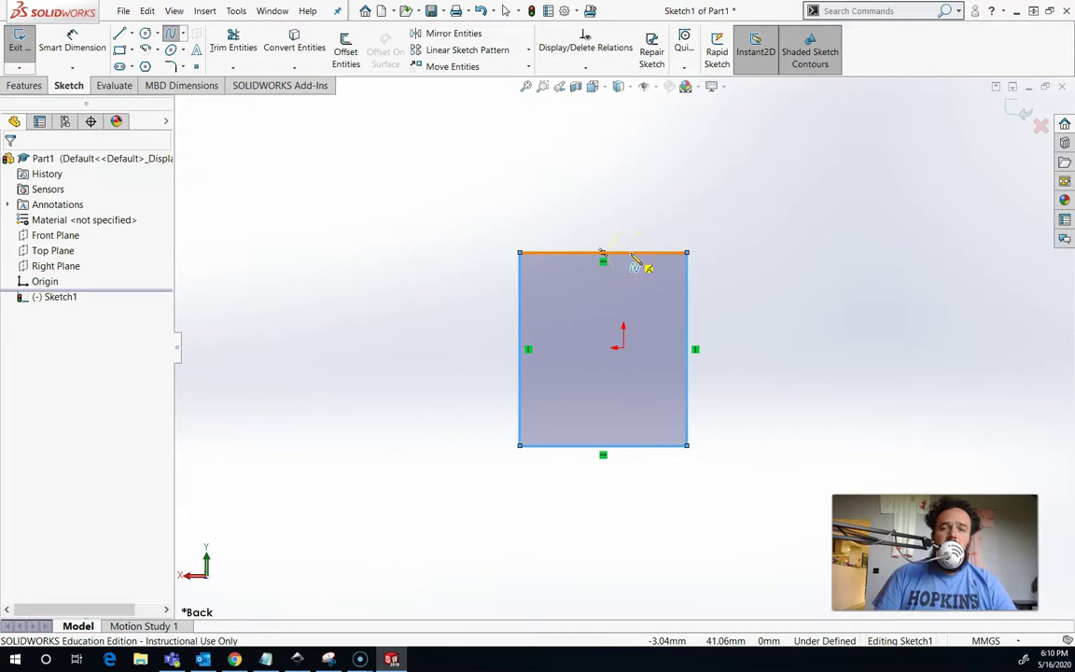
pyautogui.click(629, 253)
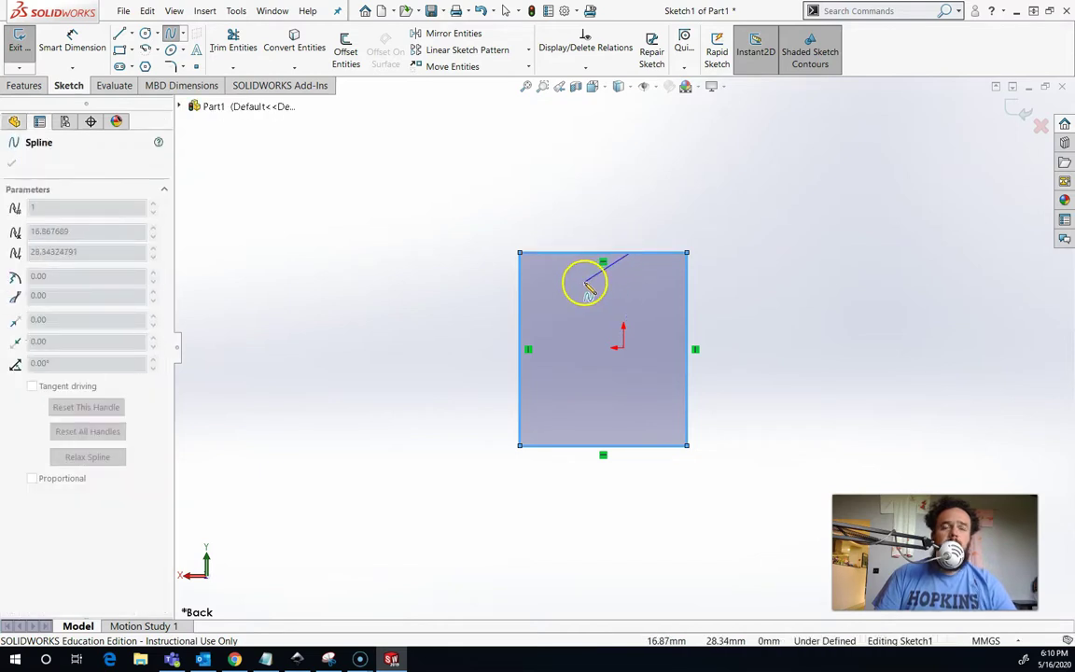
pyautogui.click(584, 282)
pyautogui.click(569, 324)
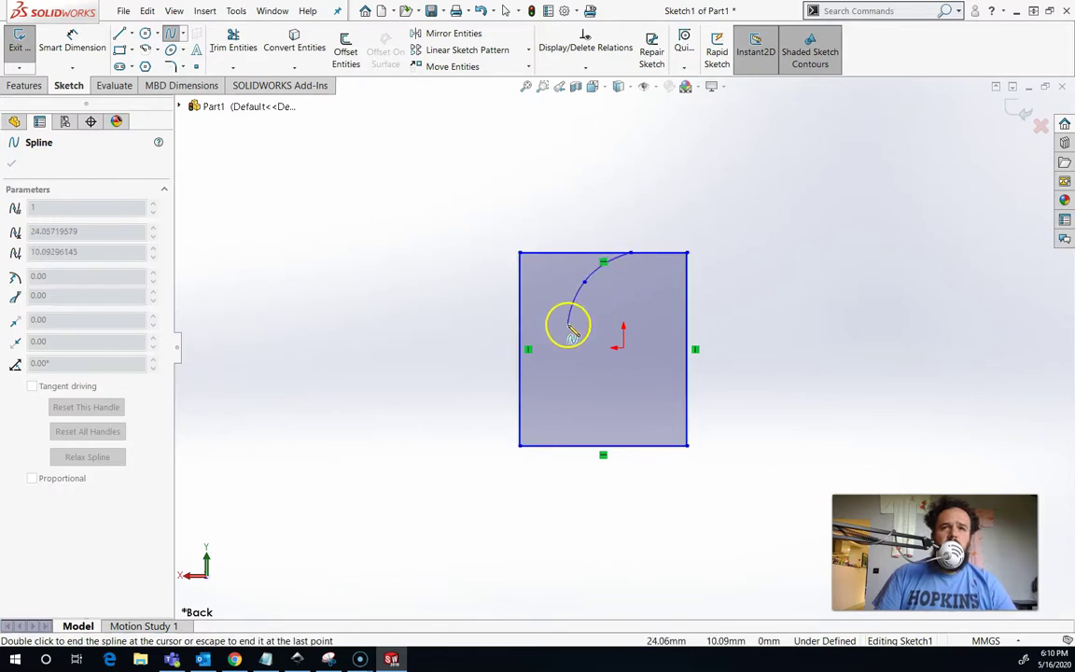
pyautogui.click(588, 350)
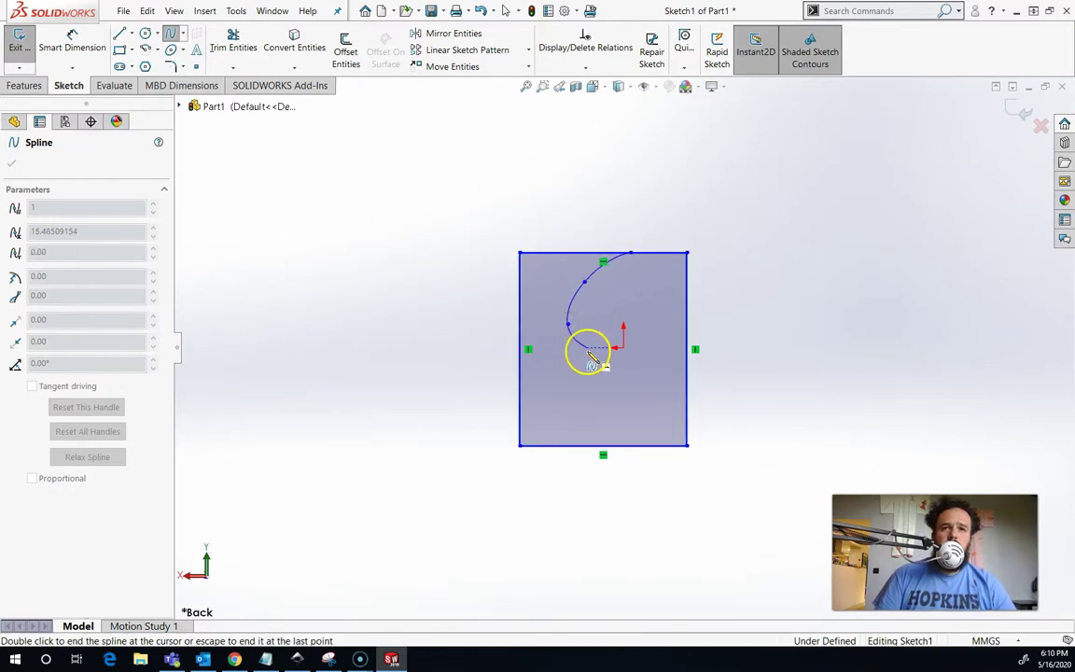
pyautogui.click(612, 384)
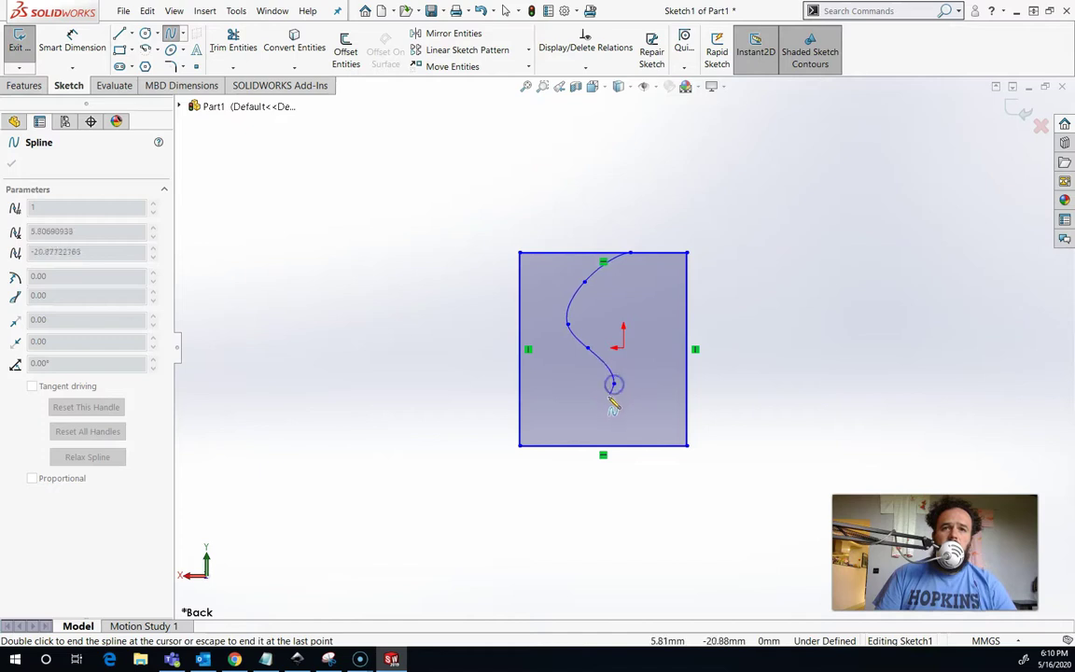
pyautogui.click(602, 401)
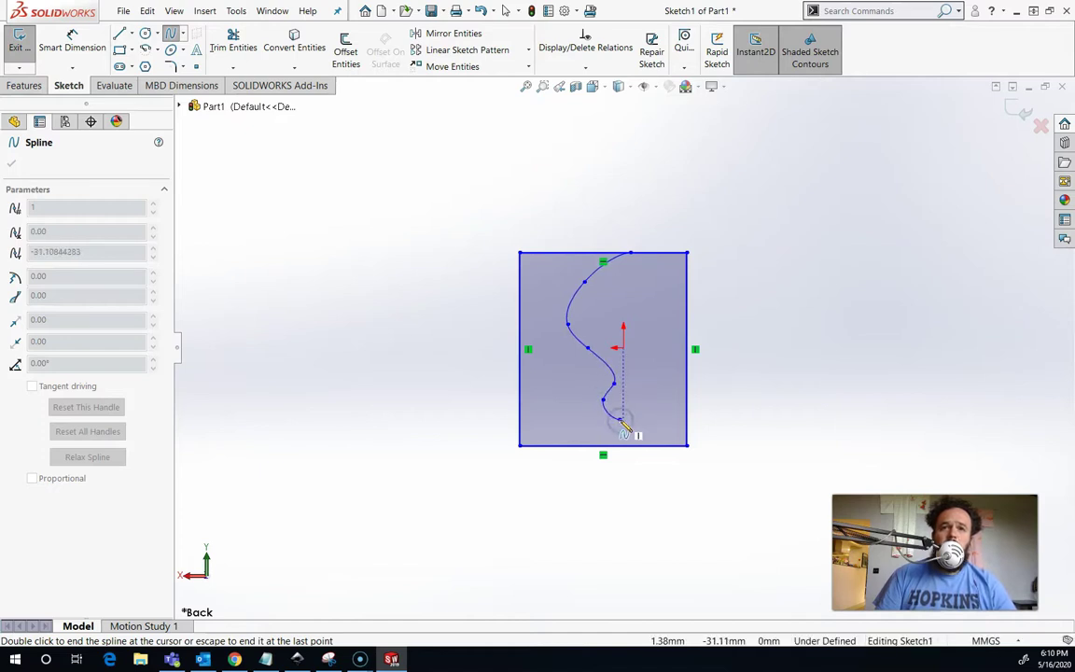
pyautogui.click(630, 427)
pyautogui.click(643, 418)
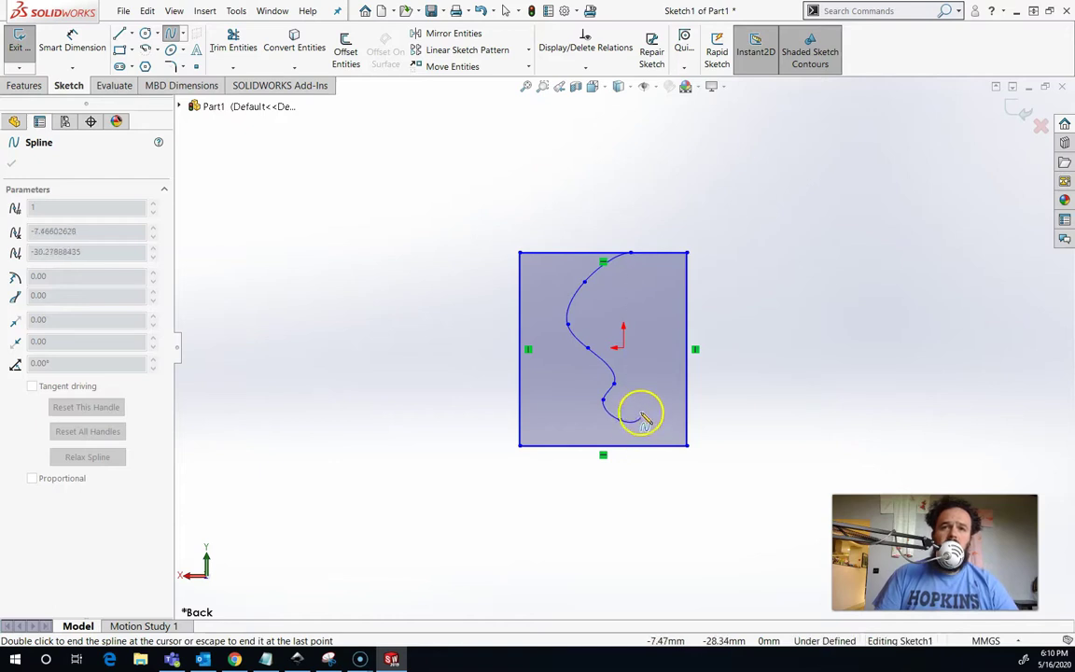
pyautogui.press('Escape')
pyautogui.moveTo(643, 420)
pyautogui.mouseDown()
pyautogui.moveTo(648, 402)
pyautogui.moveTo(611, 369)
pyautogui.mouseUp()
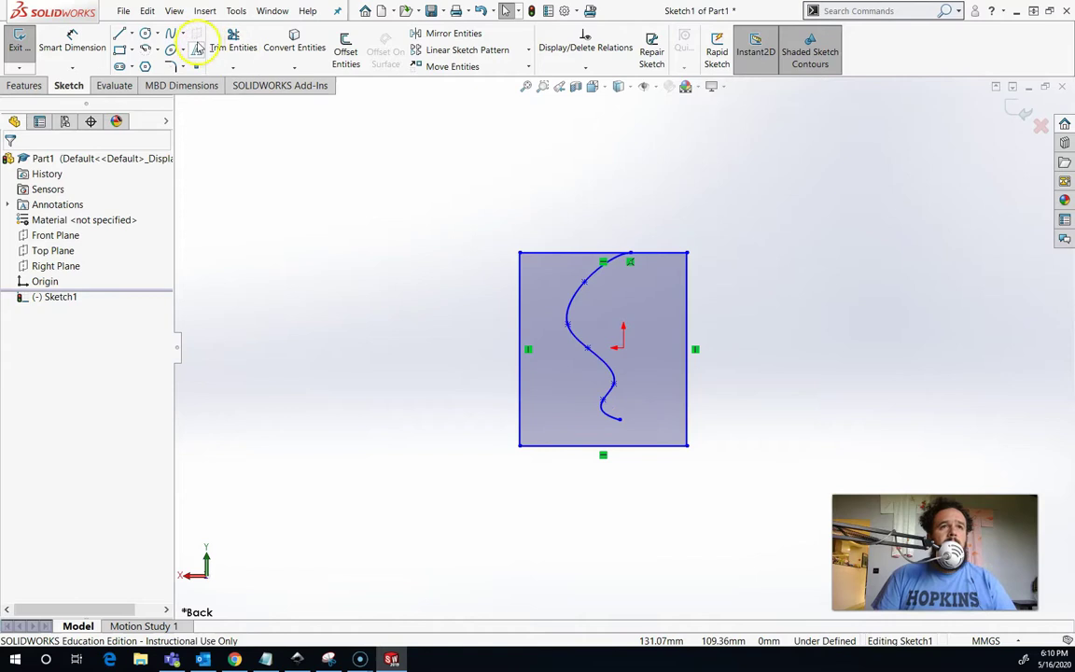
# - Extend the spline from its bottom end onto the rectangle's bottom edge and finish it
pyautogui.click(171, 34)
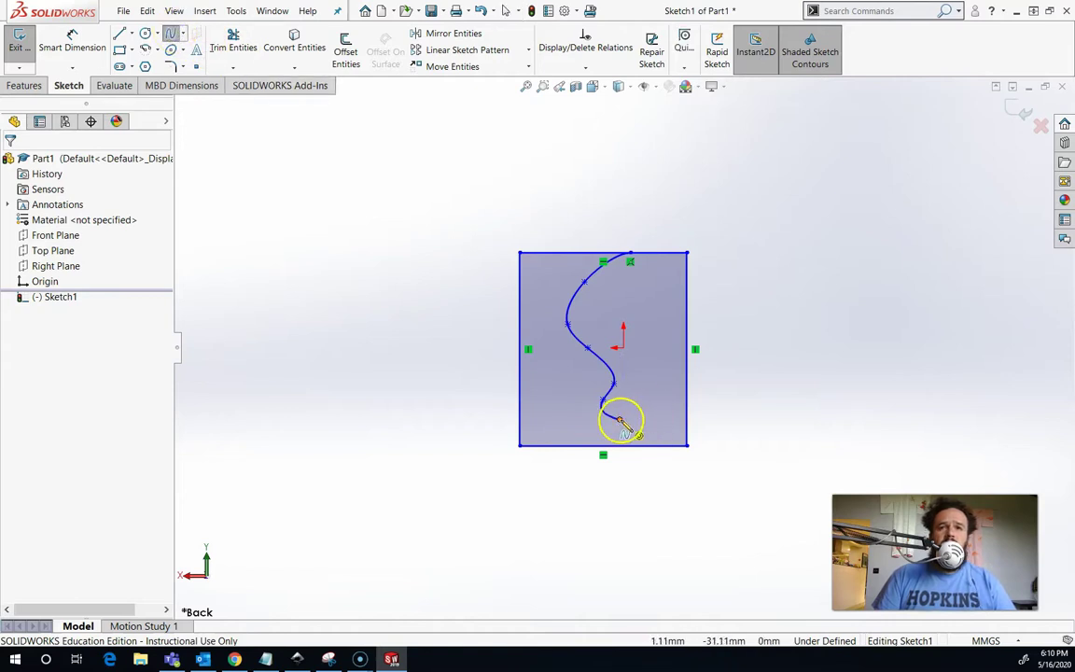
pyautogui.click(623, 425)
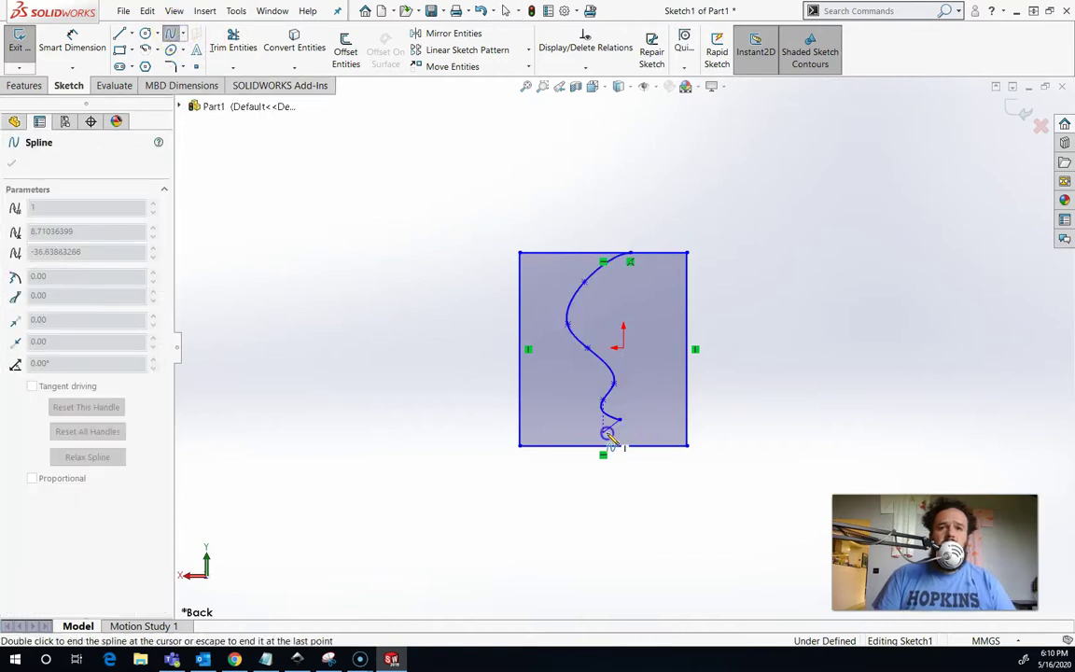
pyautogui.click(608, 434)
pyautogui.click(609, 446)
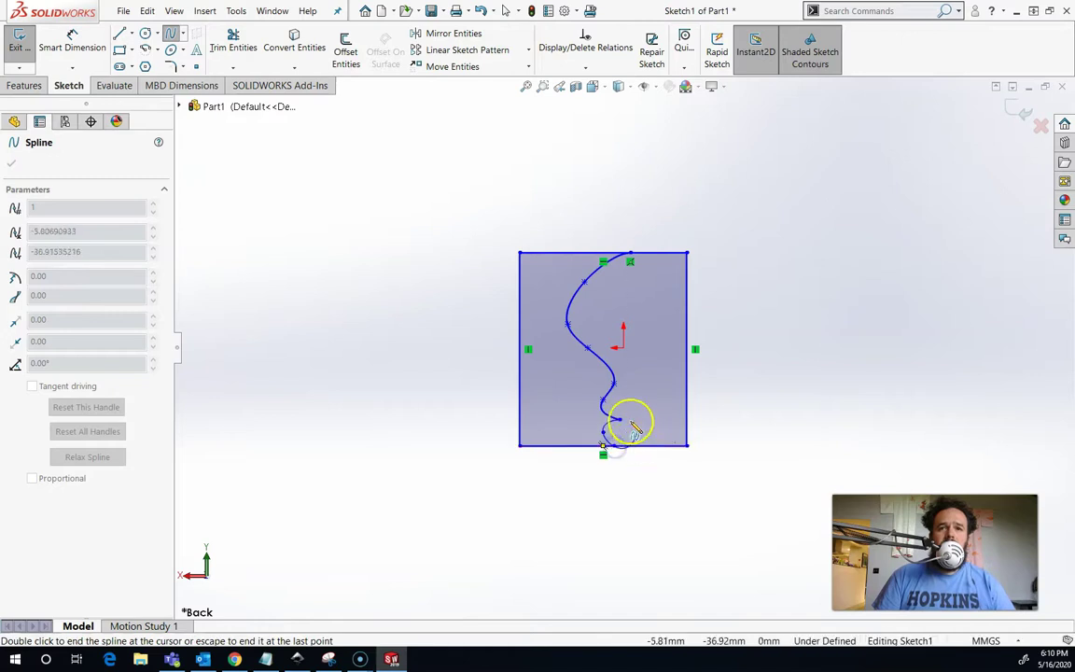
pyautogui.doubleClick(718, 480)
pyautogui.press('Escape')
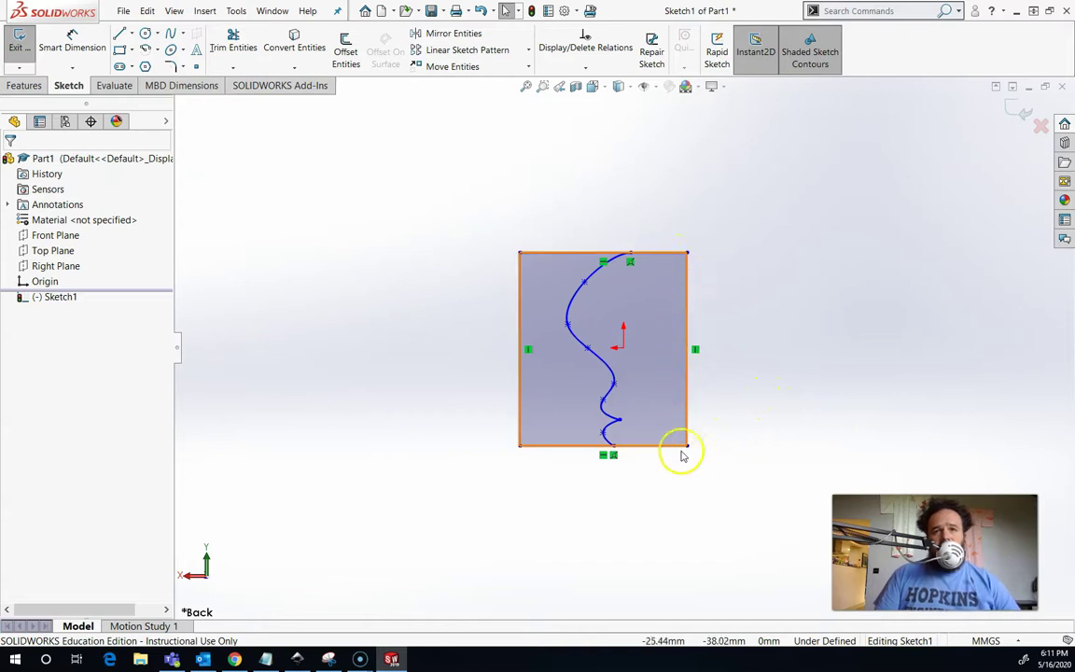
# - Power-trim the rectangle's right-side segments so the spline forms the profile's right boundary
pyautogui.click(230, 43)
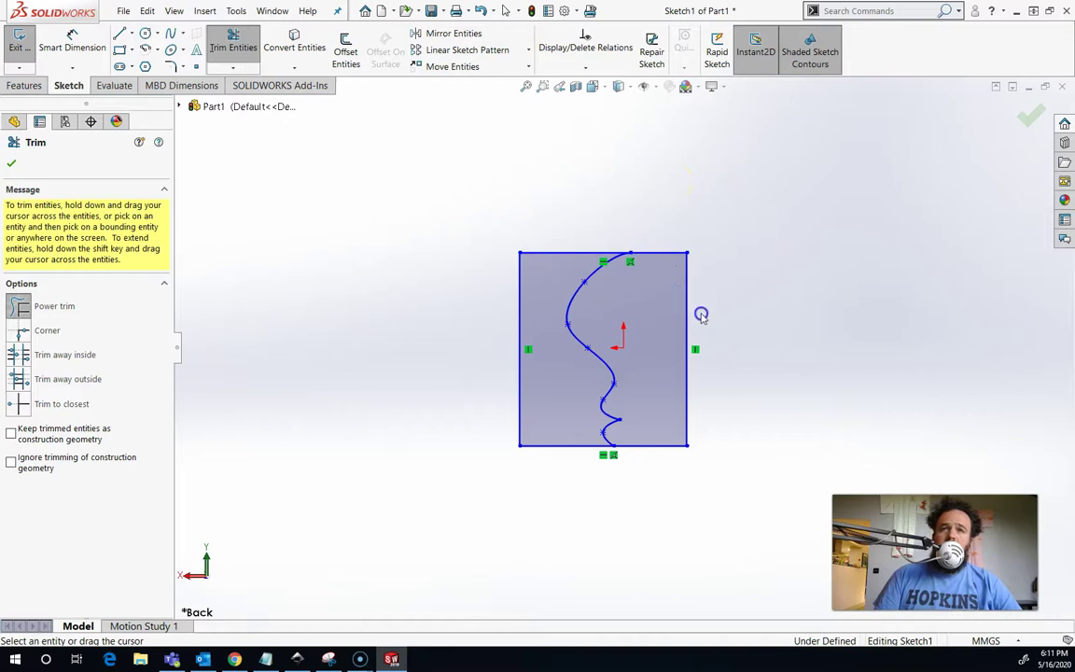
pyautogui.moveTo(671, 183)
pyautogui.mouseDown()
pyautogui.moveTo(669, 437)
pyautogui.moveTo(691, 452)
pyautogui.moveTo(669, 414)
pyautogui.mouseUp()
pyautogui.moveTo(666, 365); pyautogui.dragTo(670, 349)
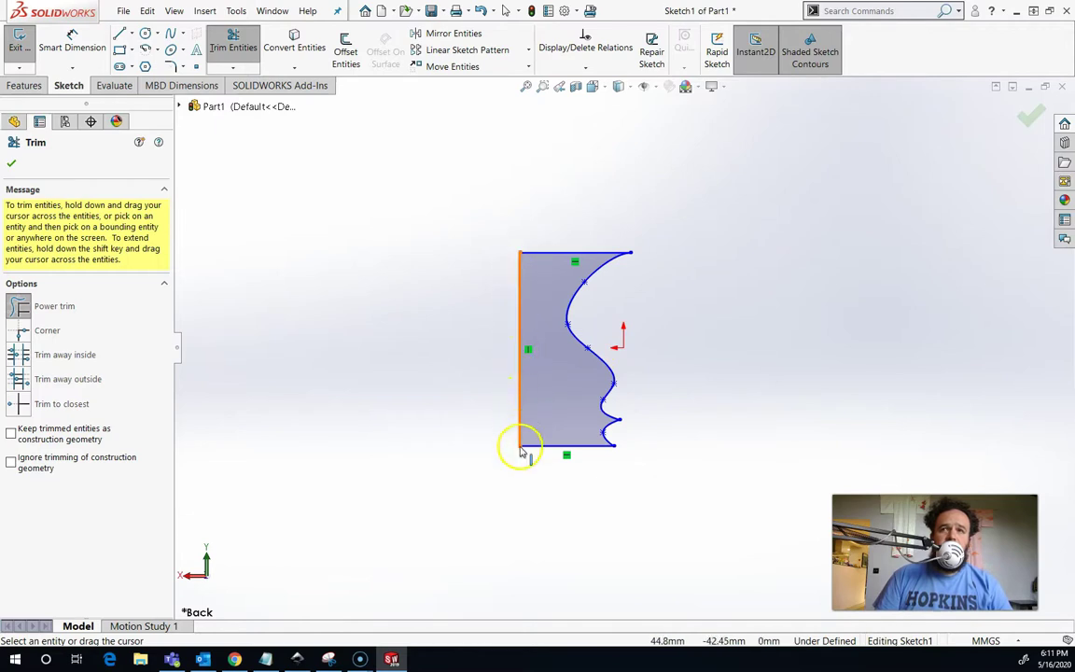
pyautogui.click(1030, 114)
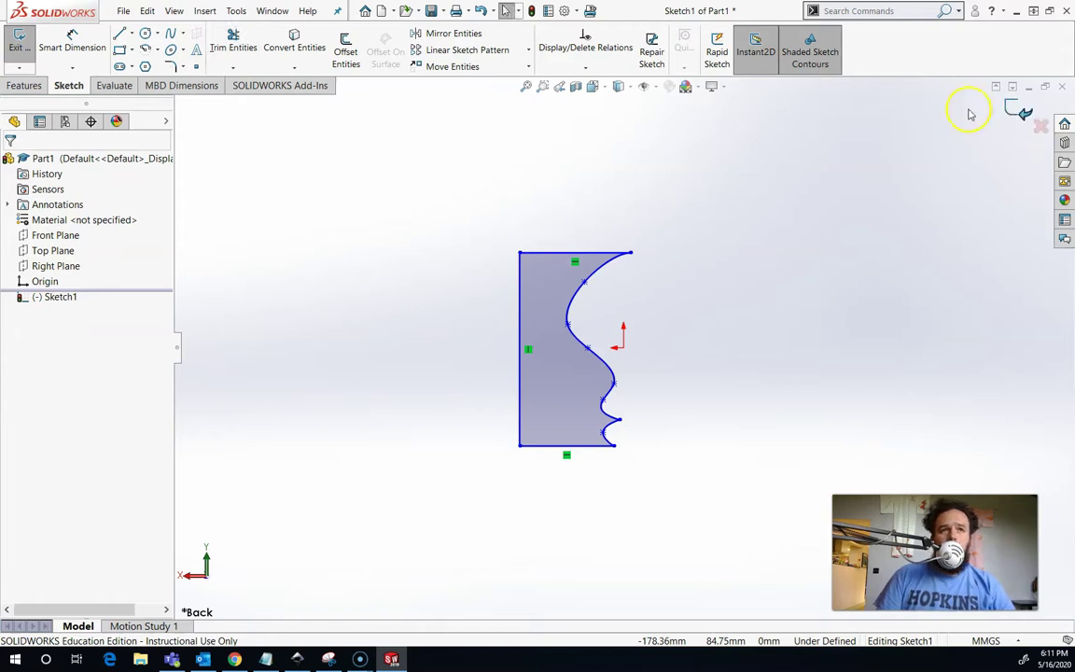
# - Revolve the profile Blind 360° about its straight left edge (Line2), creating Revolve1
pyautogui.click(25, 85)
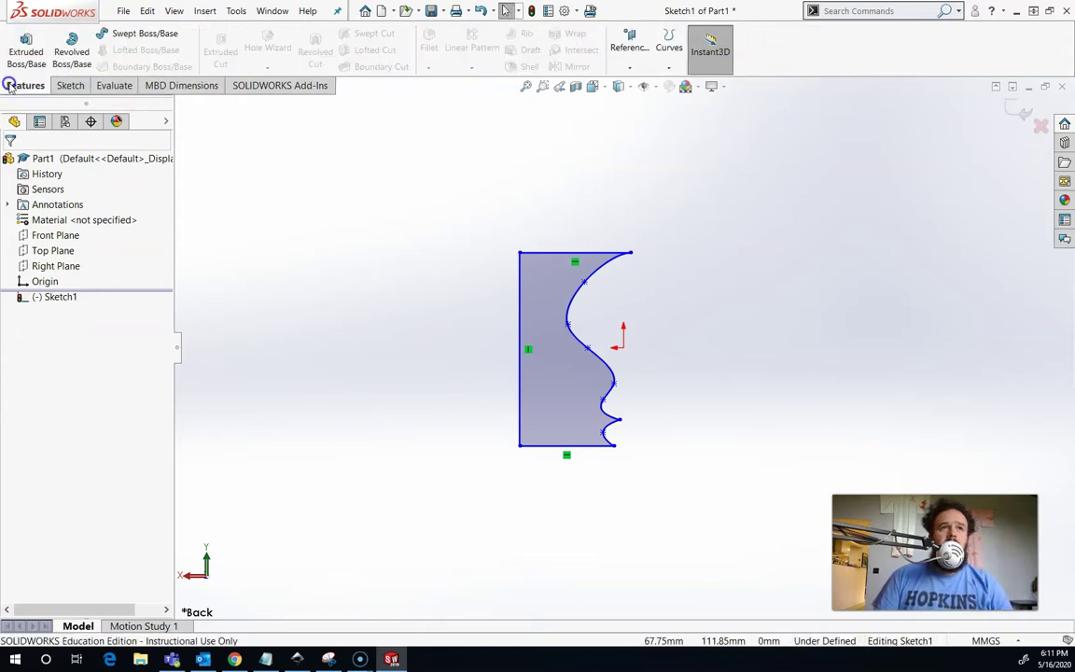
pyautogui.click(71, 51)
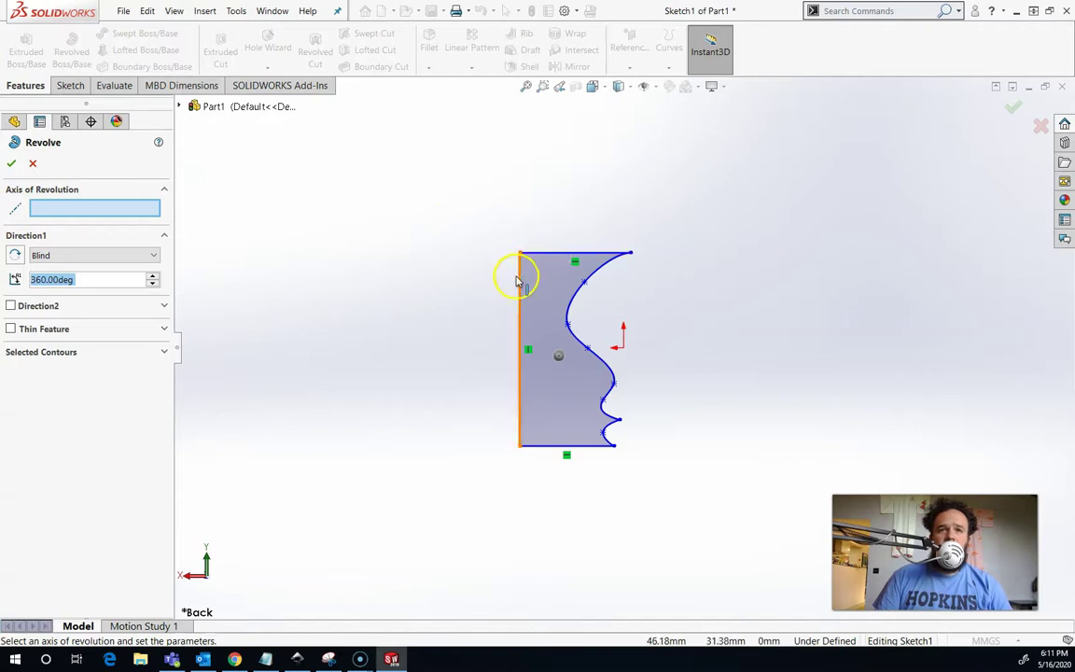
pyautogui.click(522, 412)
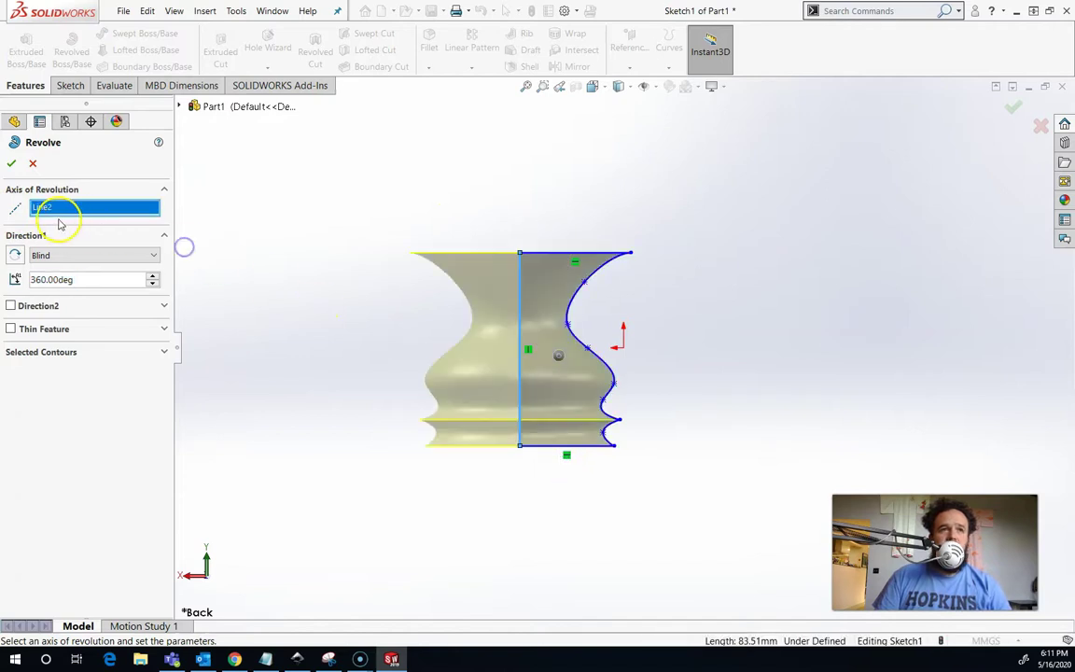
pyautogui.moveTo(826, 299); pyautogui.dragTo(780, 365, button='middle')
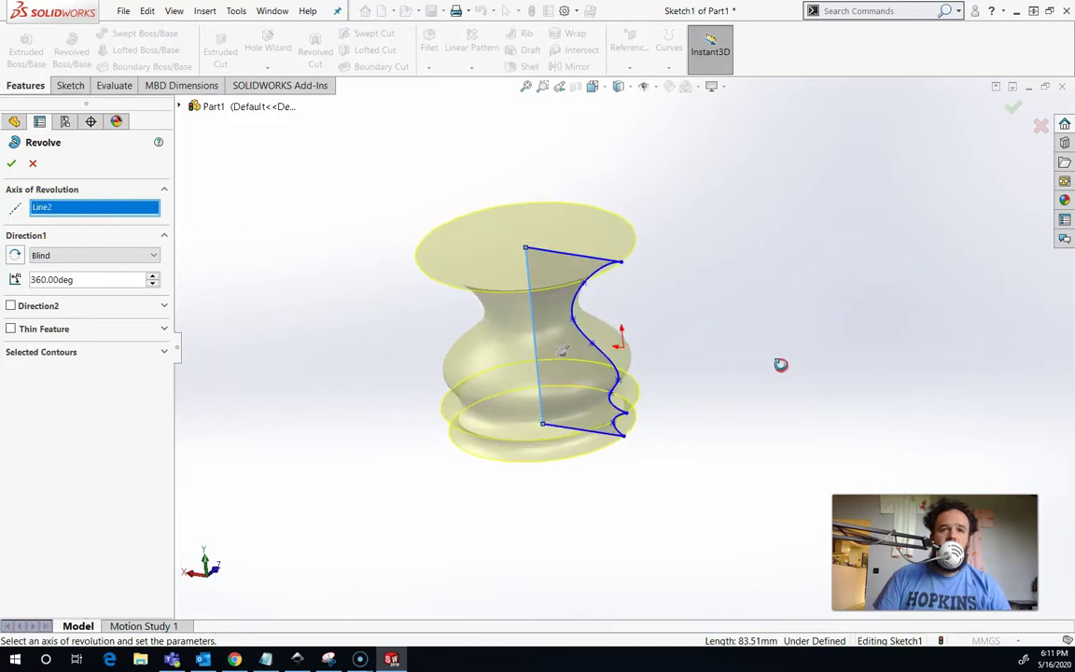
pyautogui.click(1015, 115)
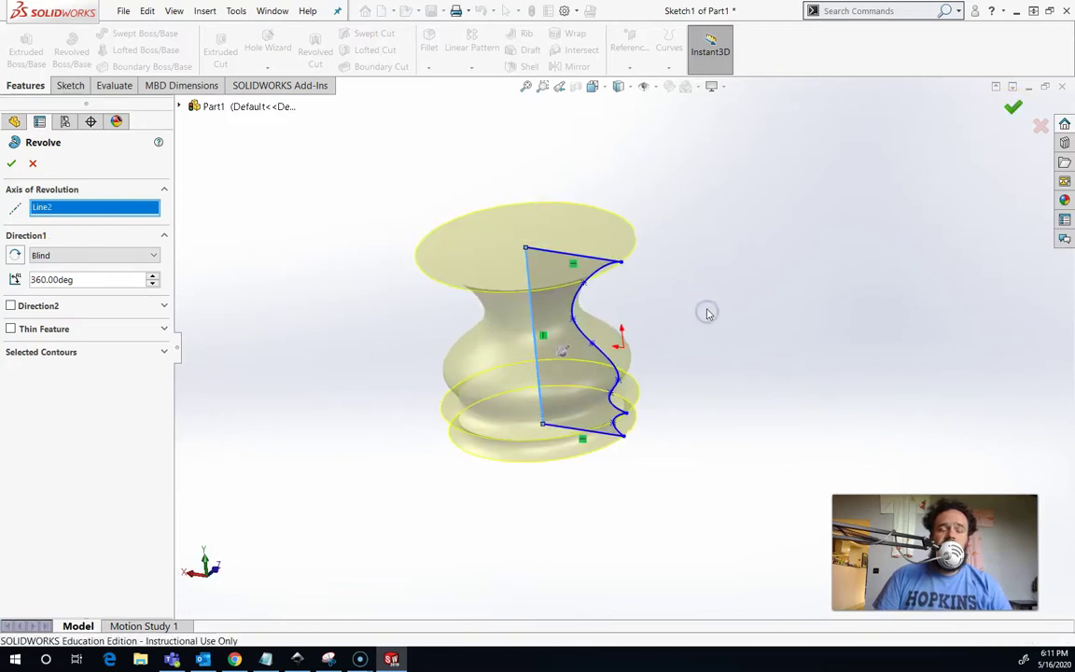
pyautogui.moveTo(721, 321); pyautogui.dragTo(801, 424, button='middle')
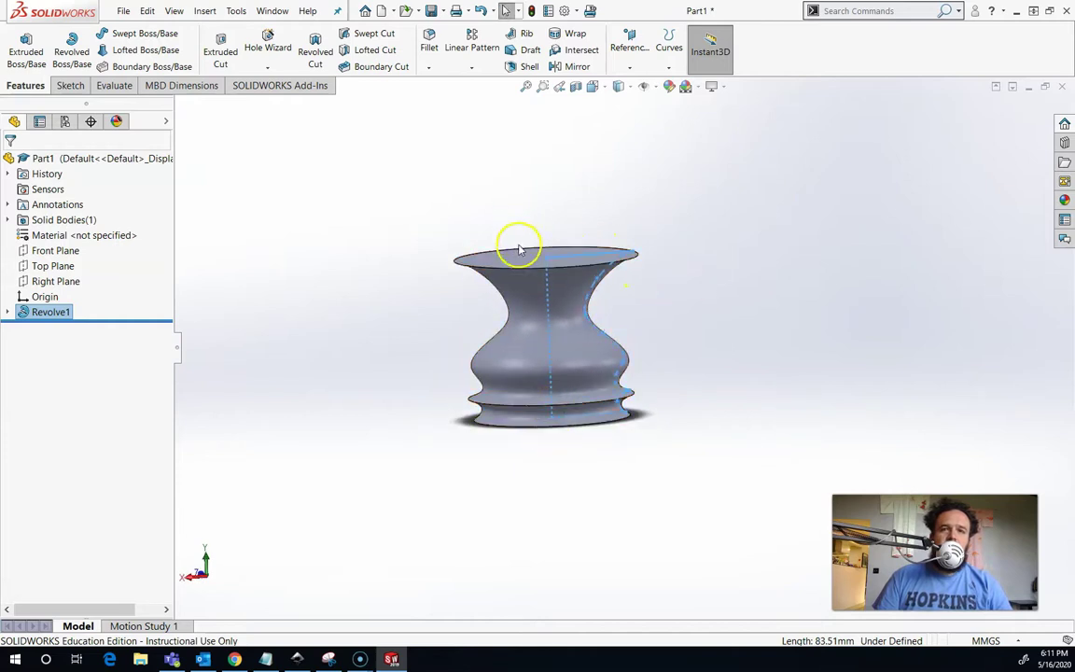
pyautogui.moveTo(520, 249); pyautogui.dragTo(531, 345, button='middle')
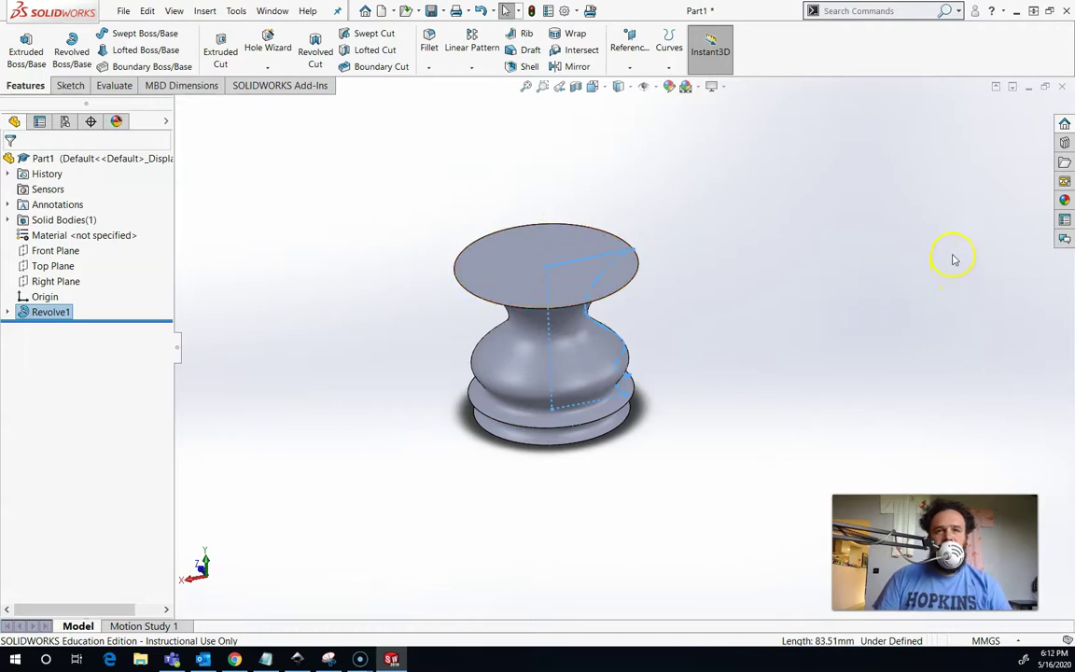
pyautogui.moveTo(940, 249); pyautogui.dragTo(829, 214, button='middle')
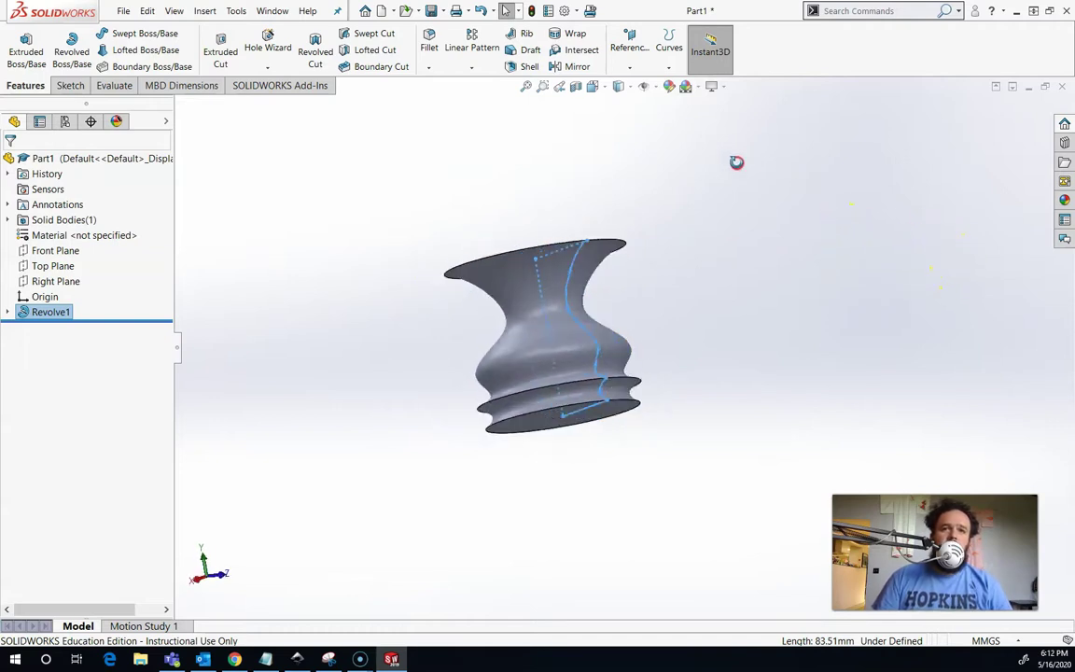
pyautogui.moveTo(675, 171); pyautogui.dragTo(584, 203, button='middle')
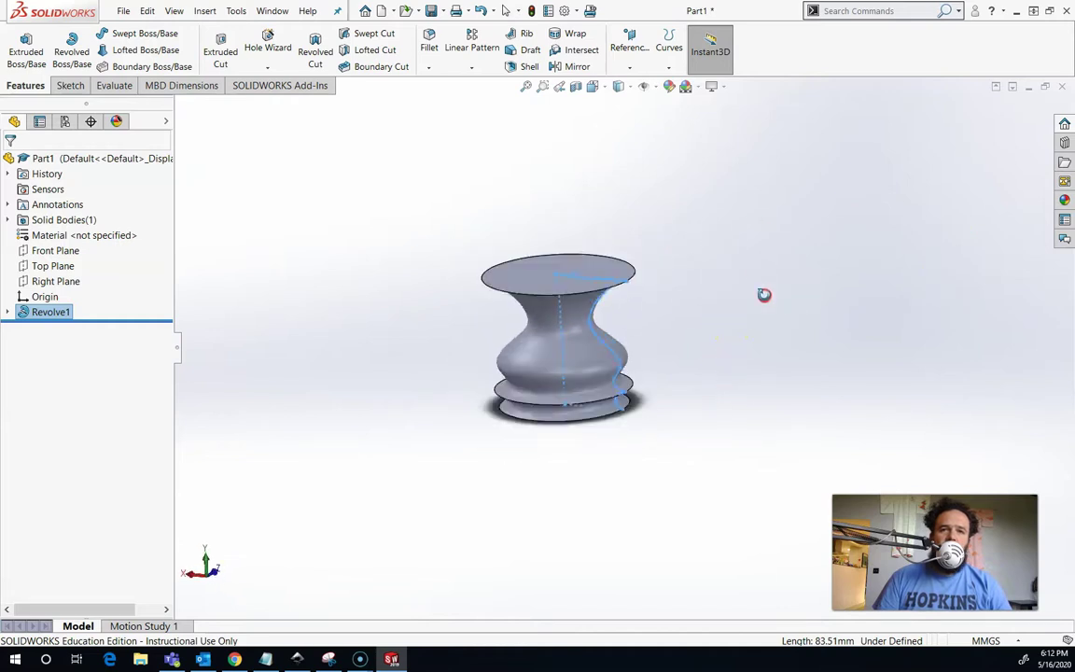
pyautogui.moveTo(755, 322); pyautogui.dragTo(795, 326, button='middle')
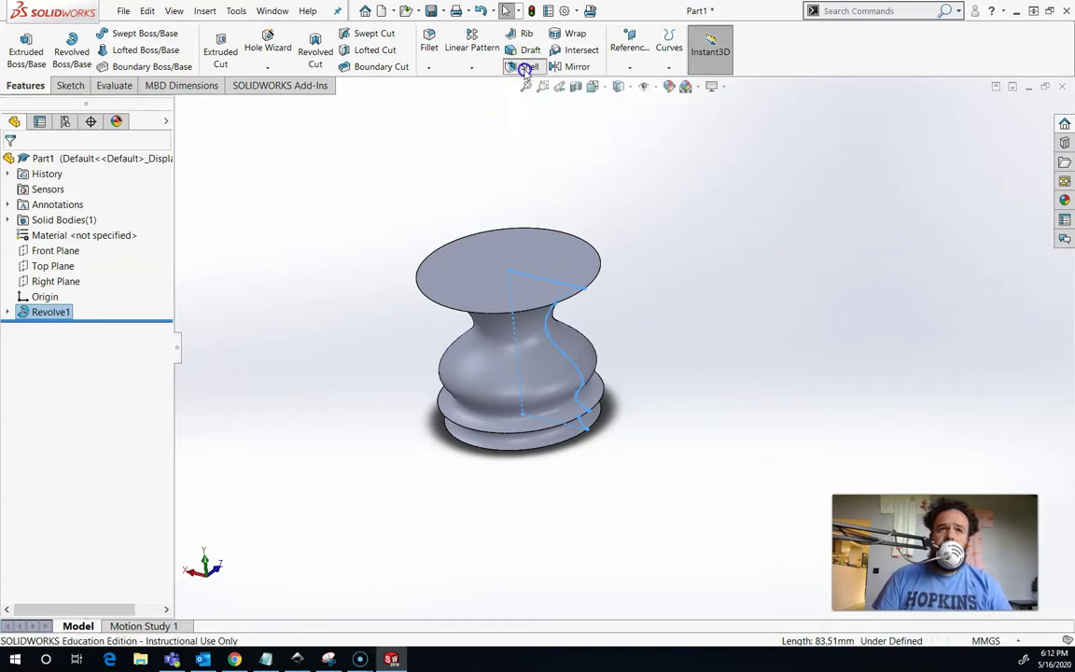
# - Start a Shell feature with the vase's top face selected for removal
pyautogui.click(526, 69)
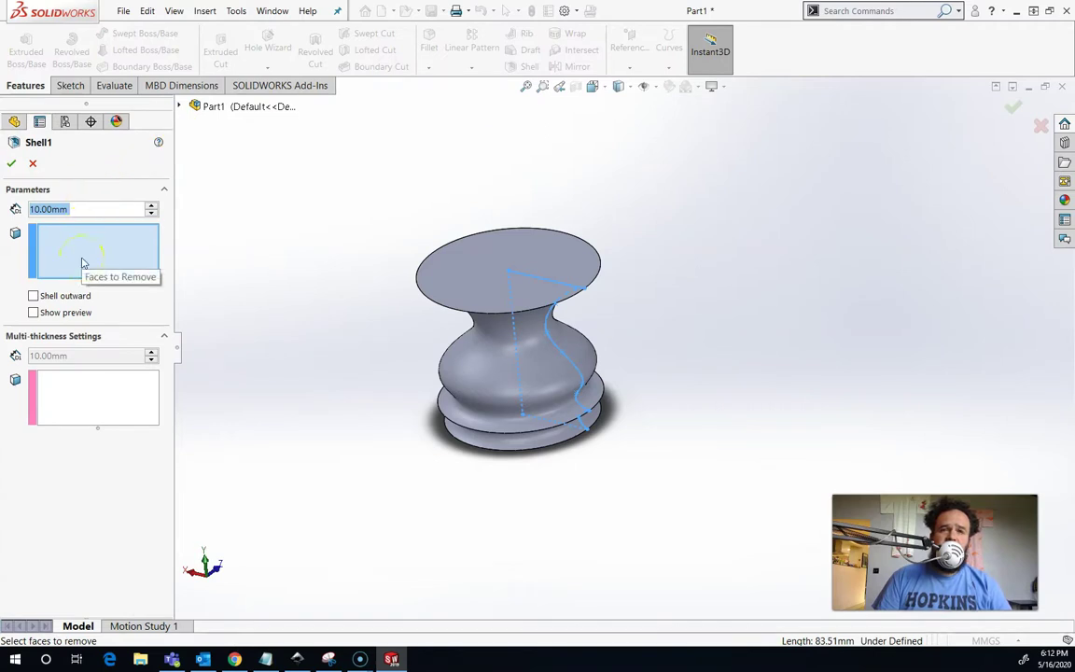
pyautogui.click(461, 275)
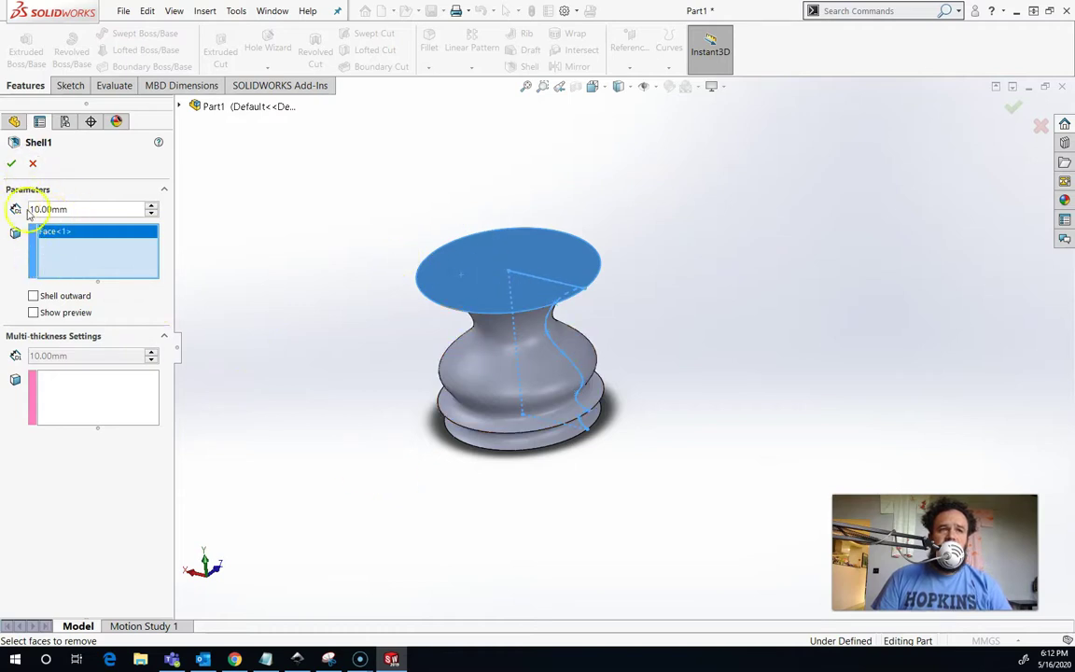
pyautogui.moveTo(402, 249); pyautogui.dragTo(345, 328, button='middle')
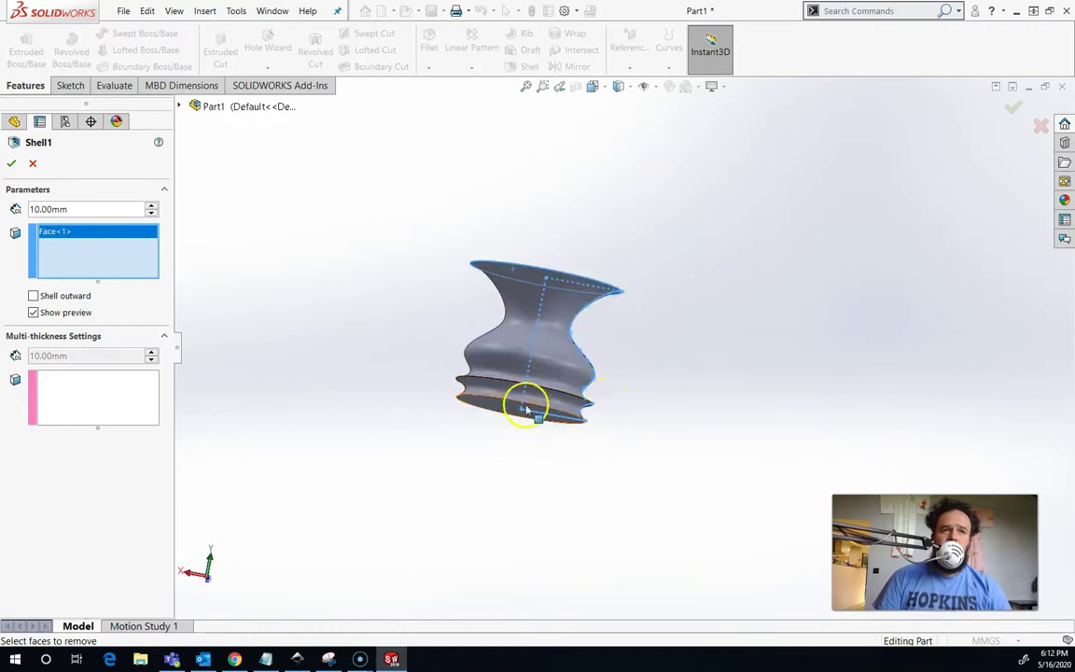
# - Set the shell thickness to 2 mm, then correct it to 0.5 mm and confirm
pyautogui.click(99, 210)
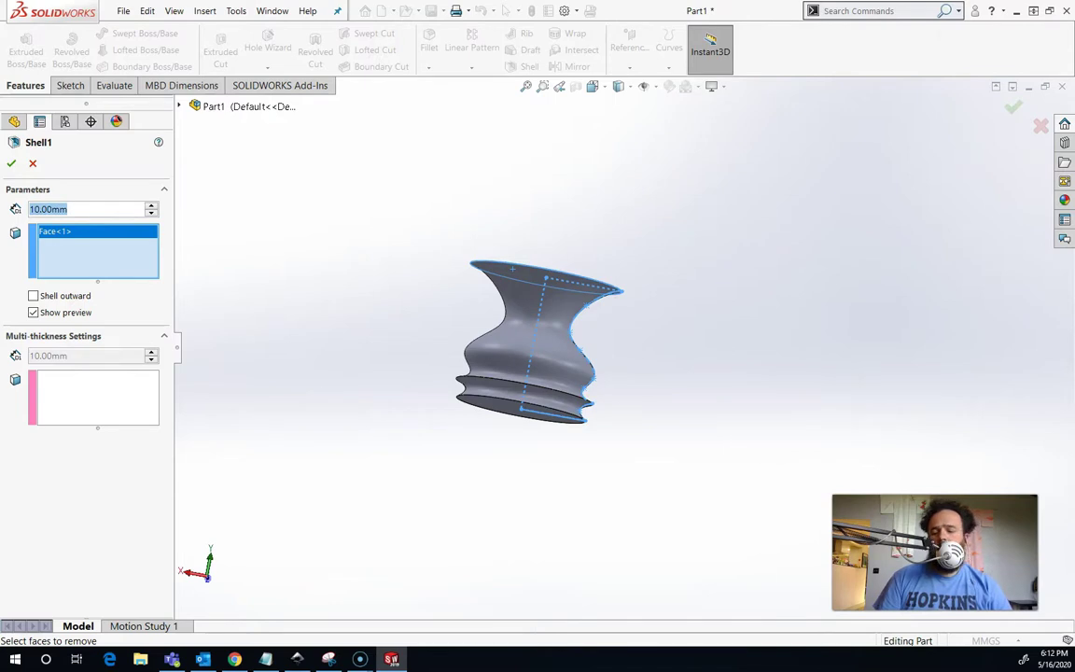
pyautogui.write('2')
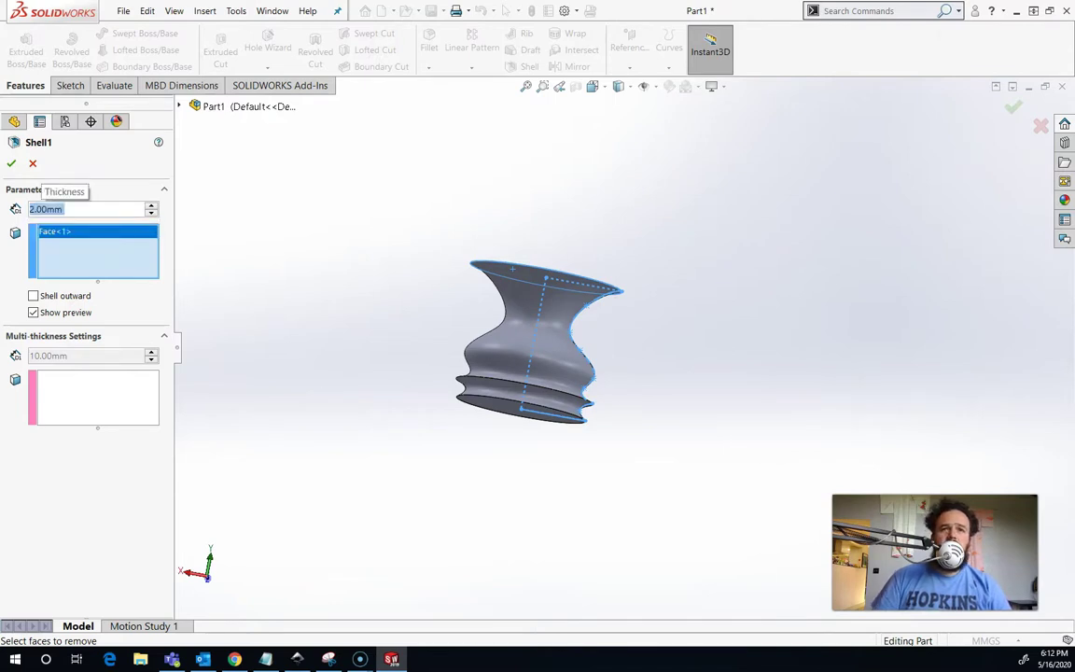
pyautogui.moveTo(341, 334); pyautogui.dragTo(290, 392, button='middle')
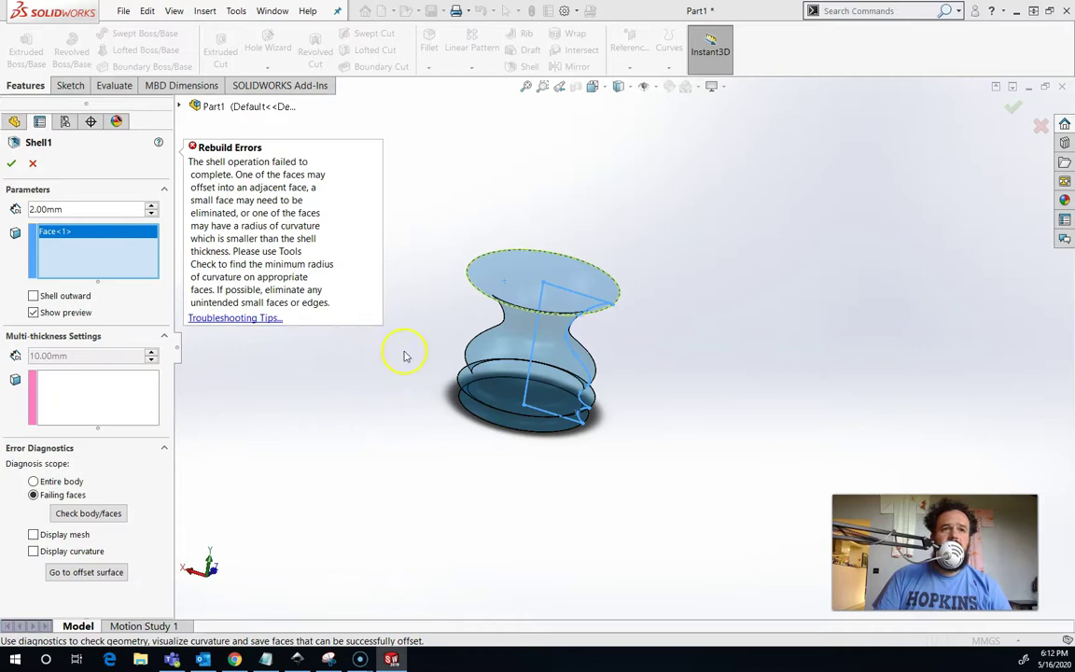
pyautogui.moveTo(404, 356); pyautogui.dragTo(466, 343, button='middle')
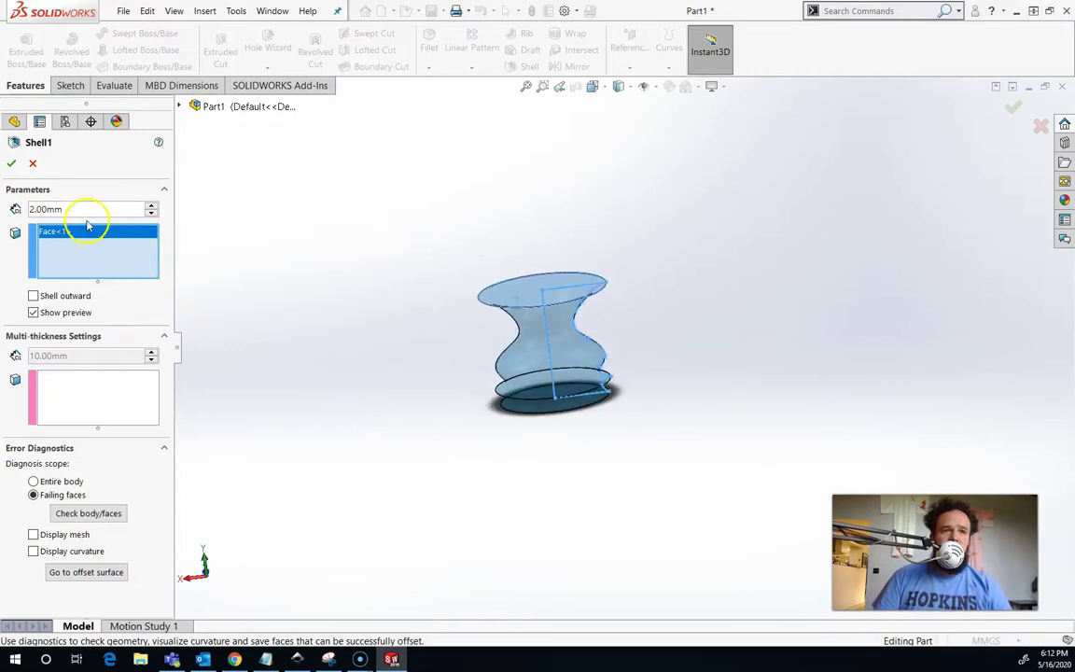
pyautogui.write('0.5')
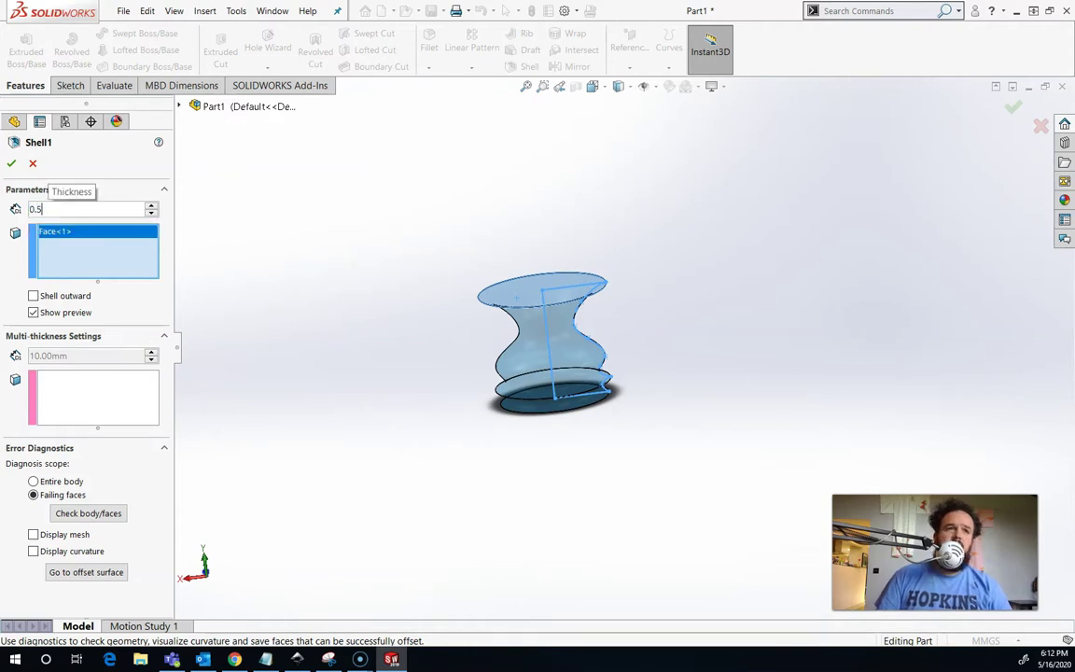
pyautogui.press('Return')
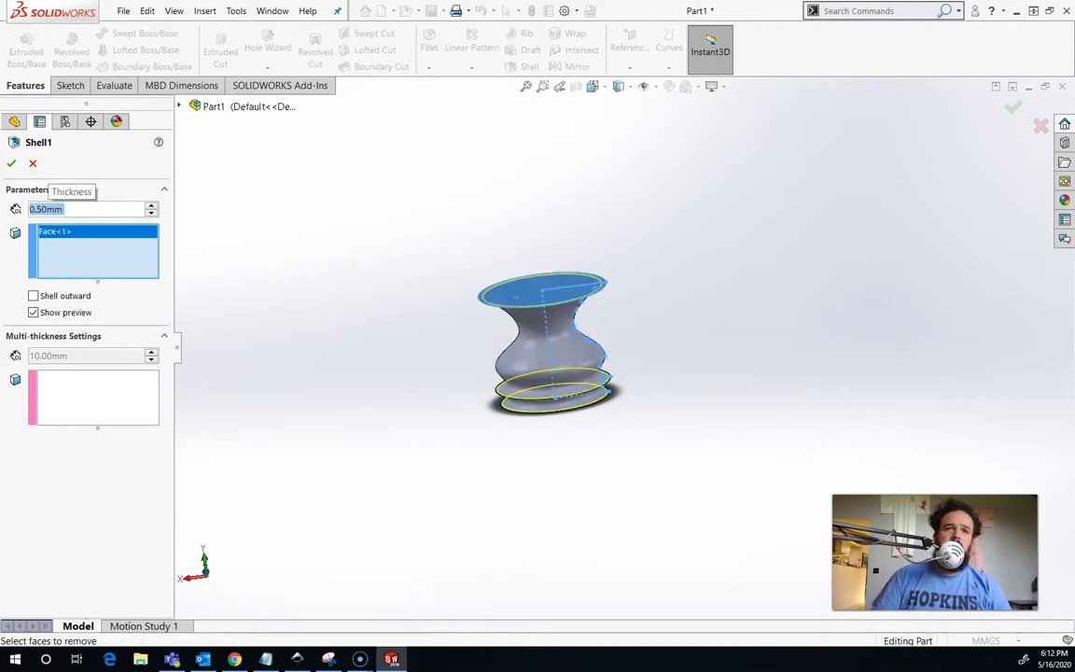
pyautogui.click(1015, 114)
pyautogui.moveTo(725, 283); pyautogui.dragTo(536, 433, button='middle')
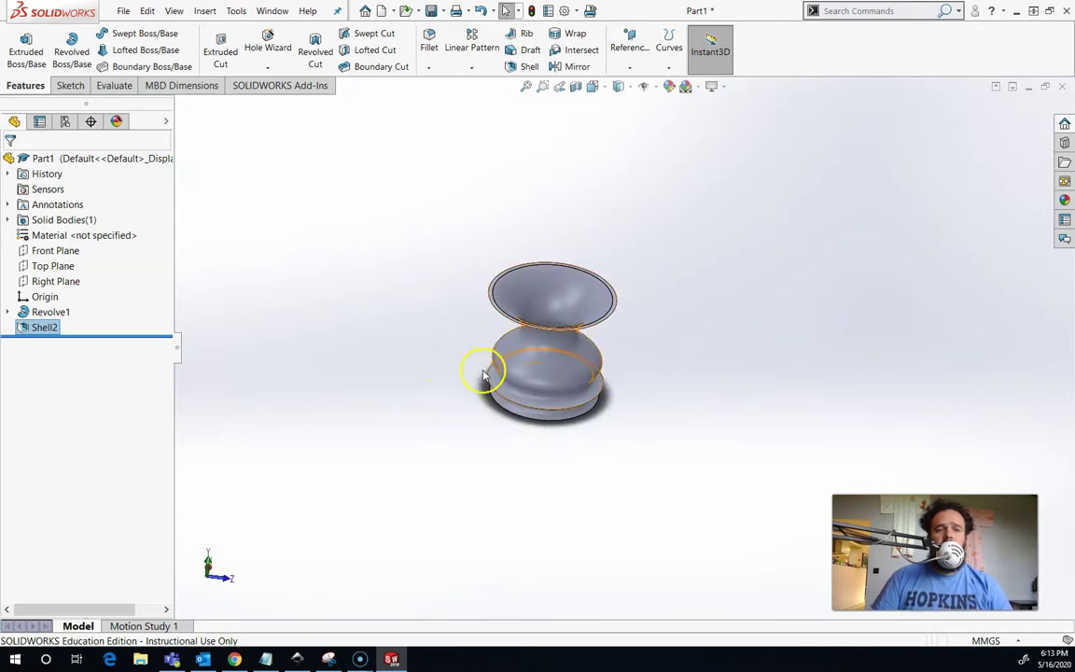
pyautogui.scroll(-5, 491, 356)
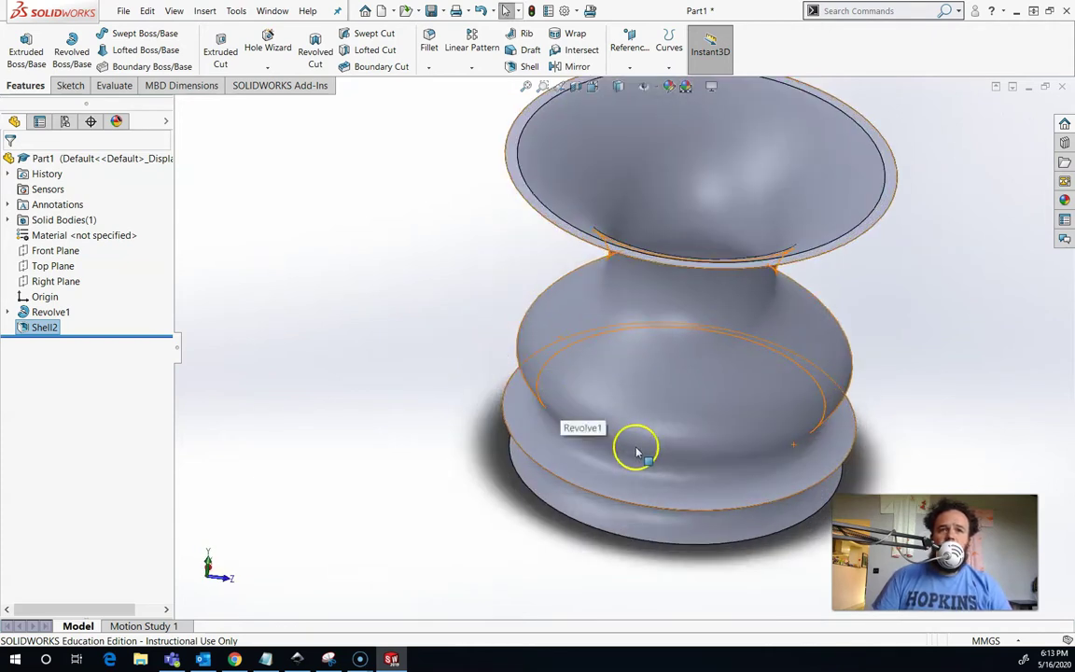
pyautogui.moveTo(636, 444); pyautogui.dragTo(550, 423, button='middle')
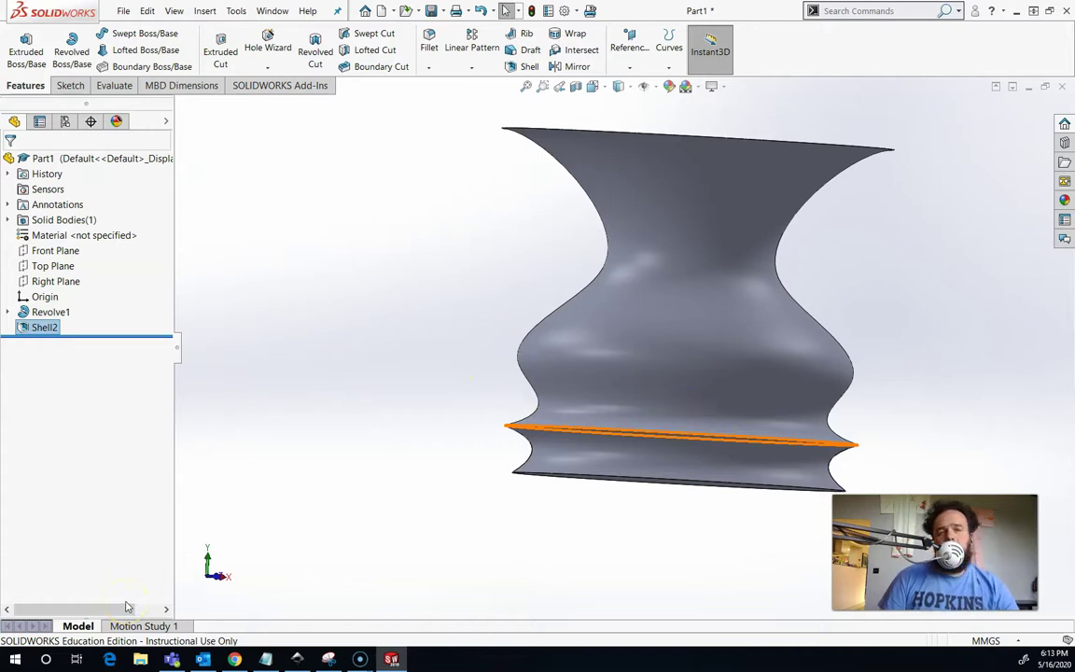
pyautogui.moveTo(492, 456); pyautogui.dragTo(679, 559, button='middle')
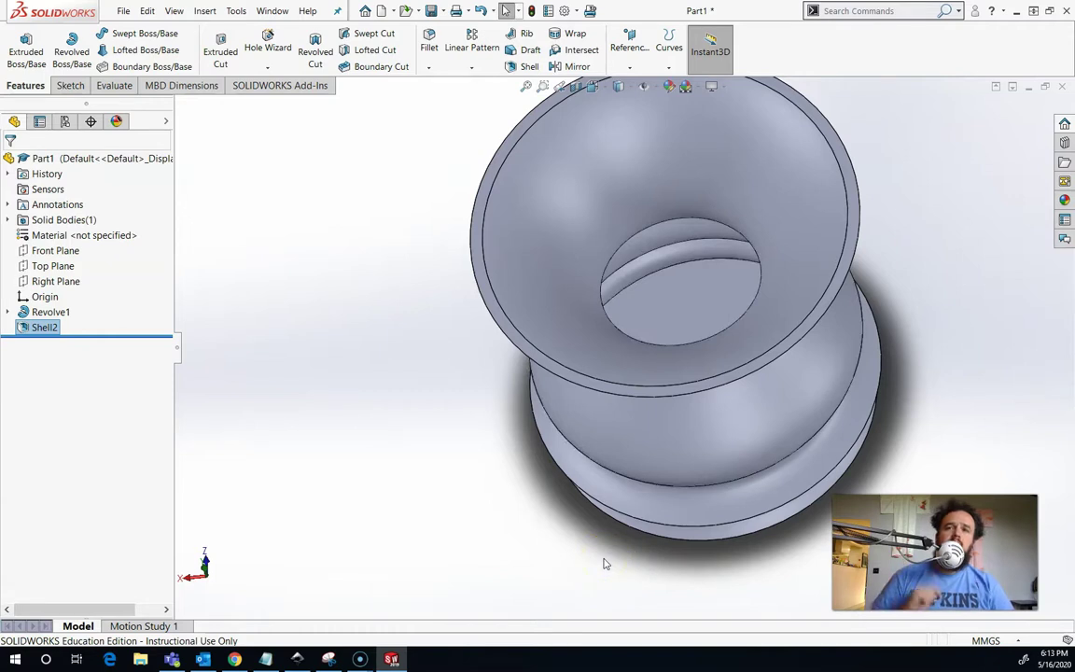